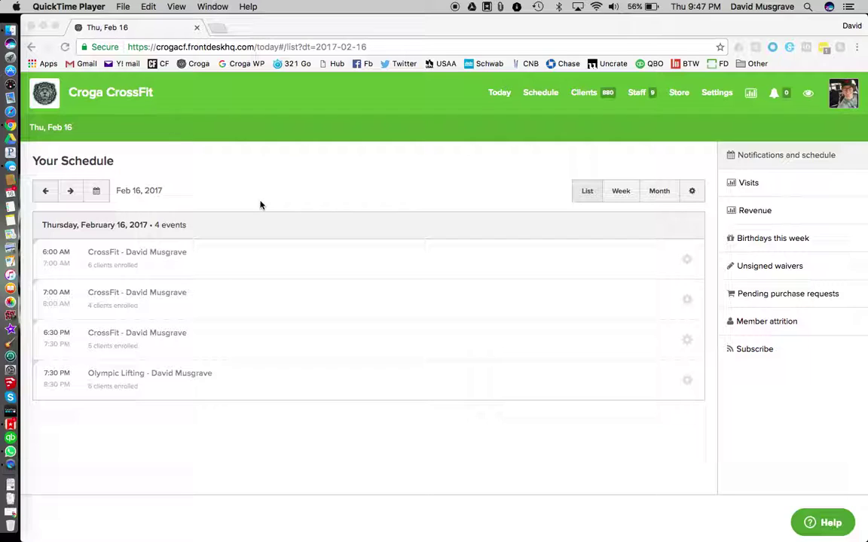
Step: Open the store and look through the membership plans and class passes offered for sale
left_click(286, 195)
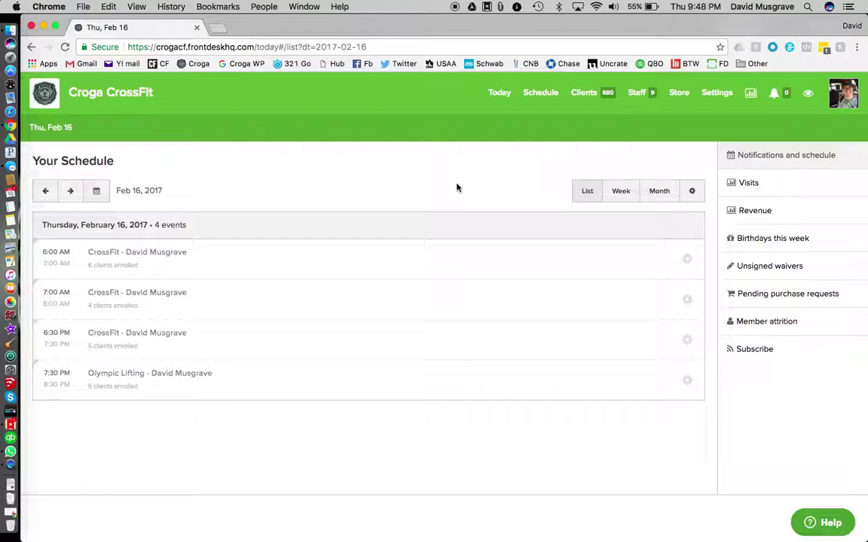
left_click(678, 94)
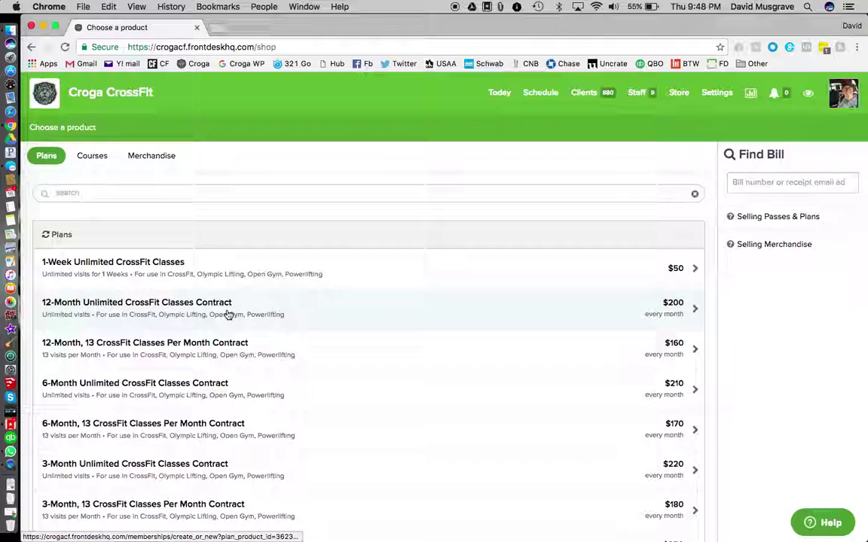
scroll(228, 315, "down", 2)
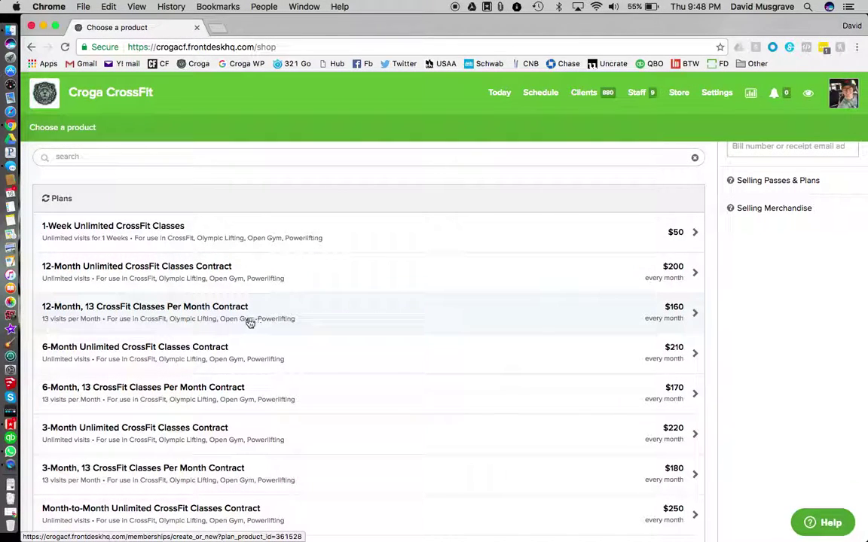
scroll(228, 322, "down", 2)
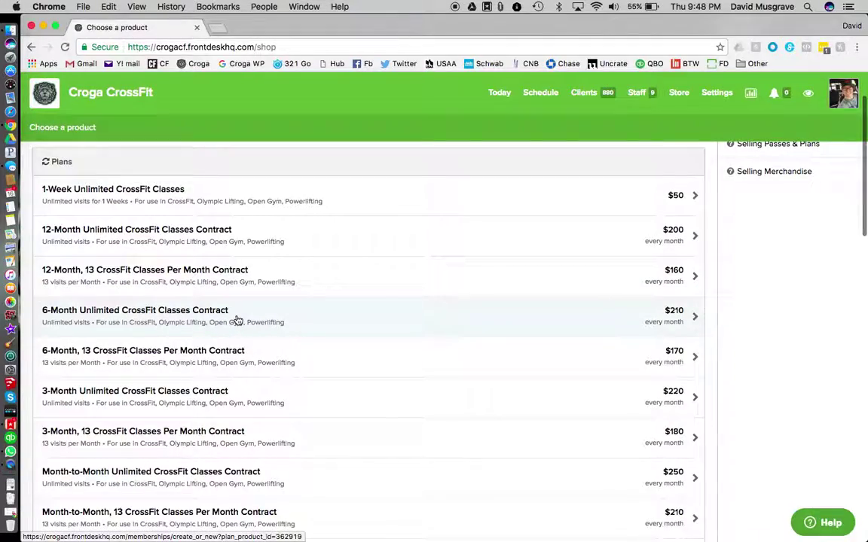
scroll(237, 320, "down", 10)
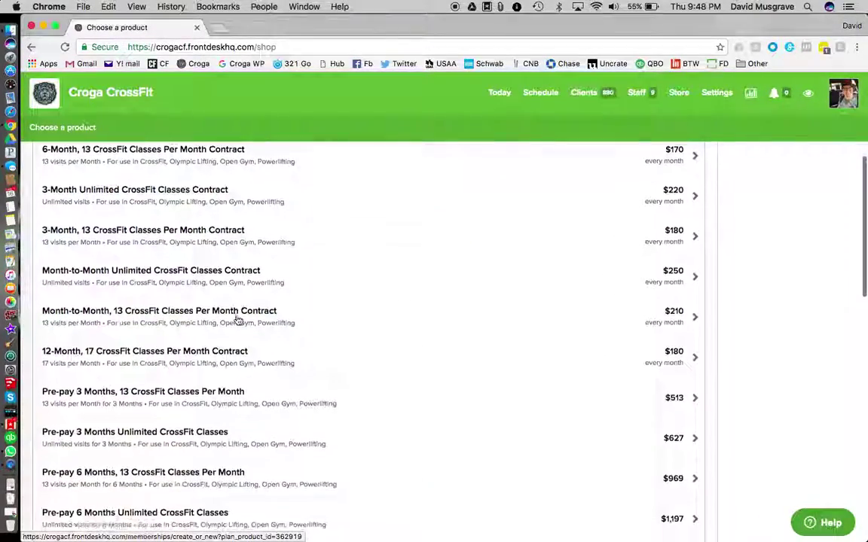
scroll(237, 320, "down", 13)
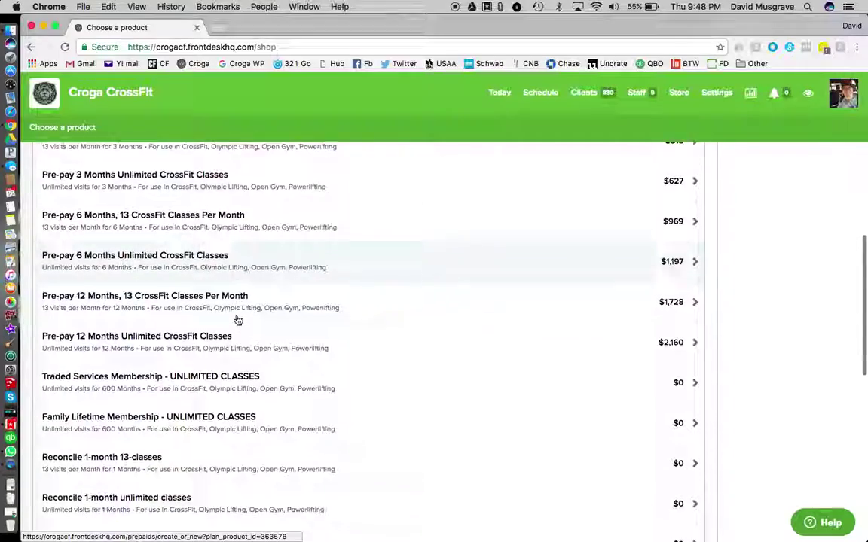
scroll(237, 320, "down", 5)
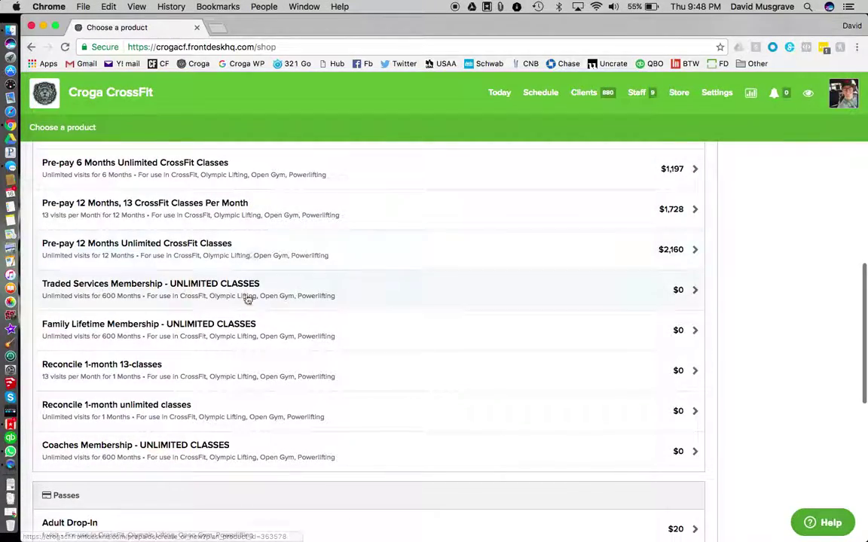
scroll(242, 340, "down", 11)
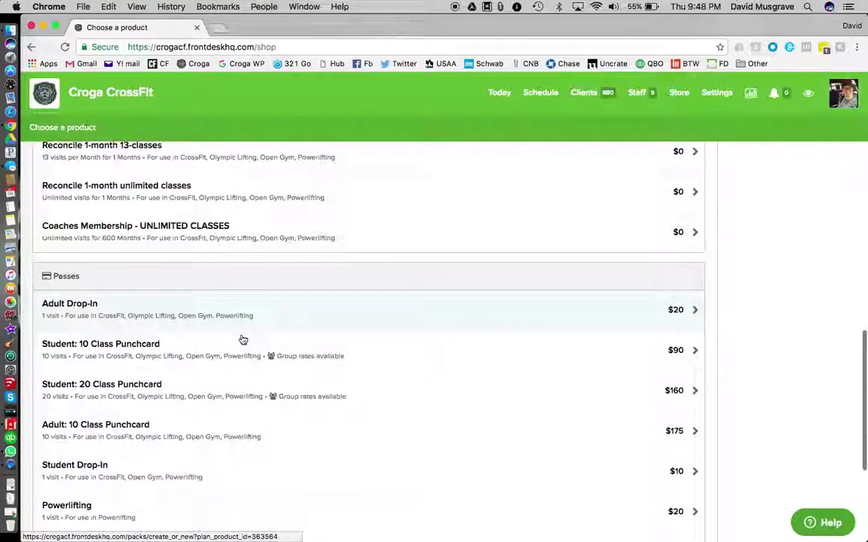
scroll(242, 340, "down", 4)
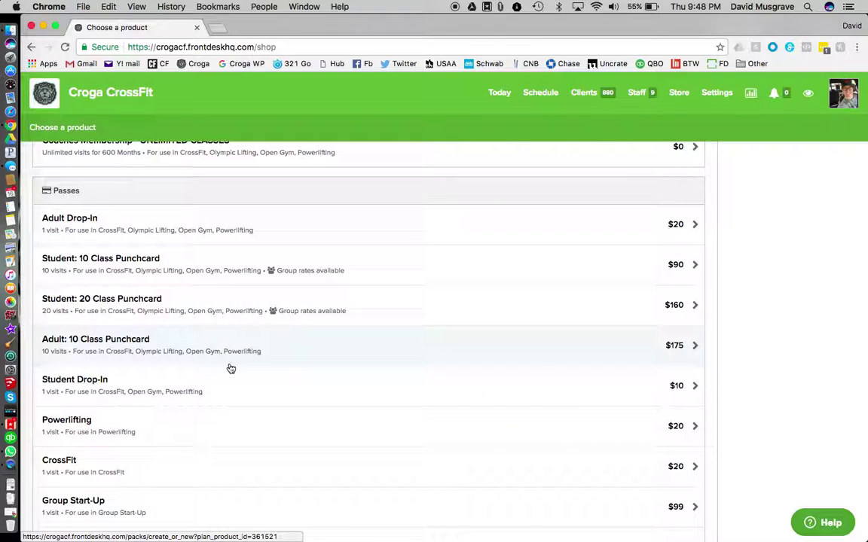
scroll(228, 377, "down", 3)
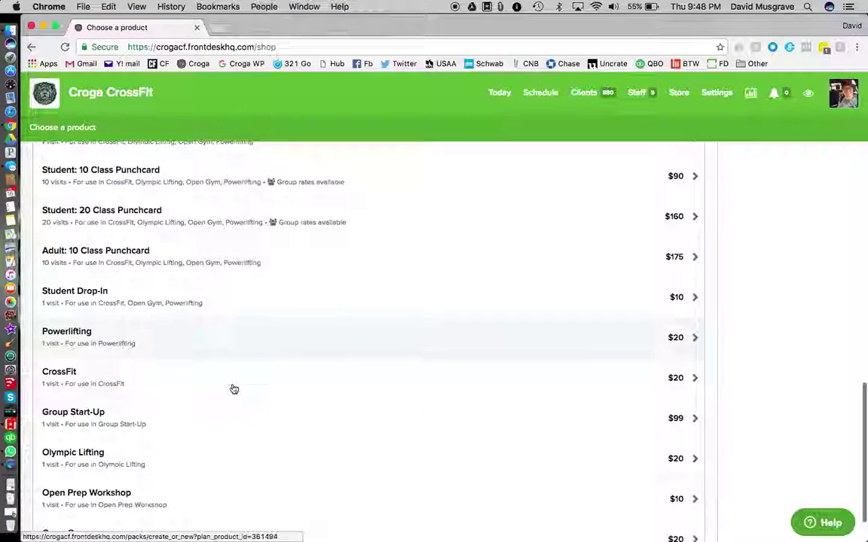
scroll(233, 401, "down", 2)
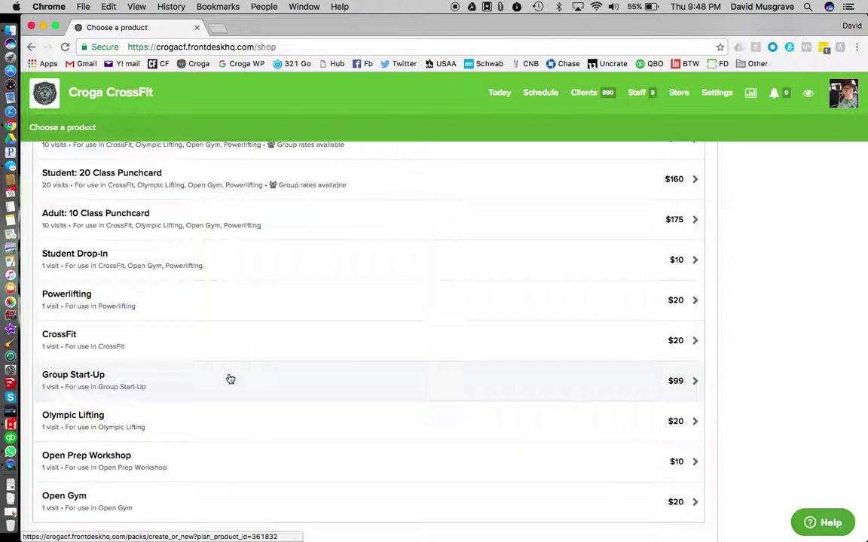
Step: Browse the store's merchandise and add a single Perfect Bar to the shopping cart
scroll(230, 378, "up", 10)
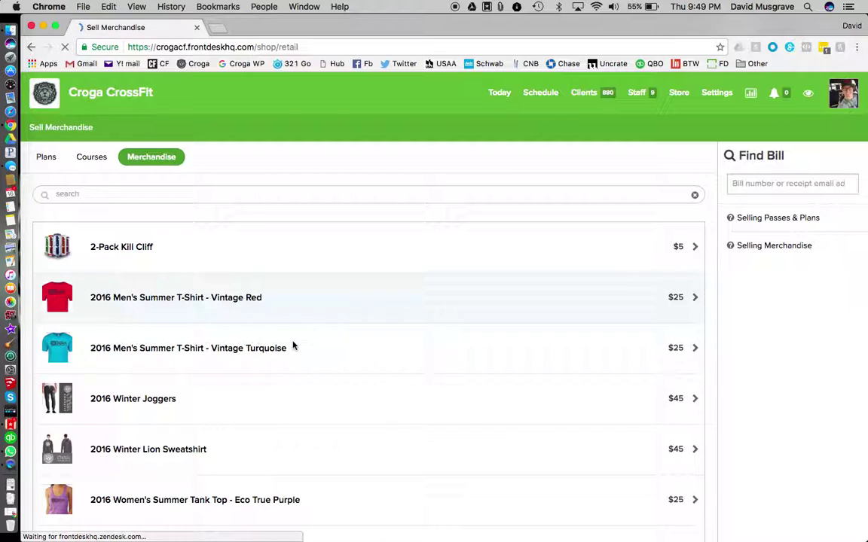
scroll(294, 347, "down", 2)
scroll(295, 346, "down", 8)
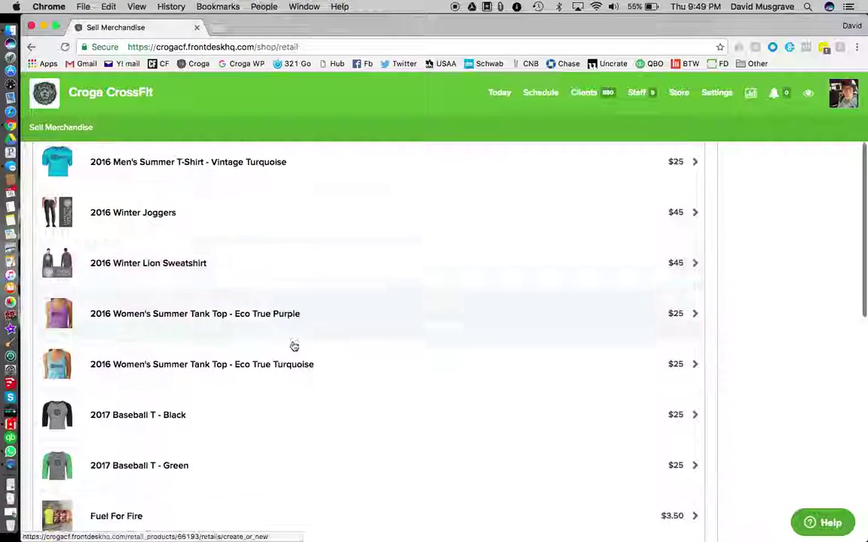
scroll(294, 347, "up", 10)
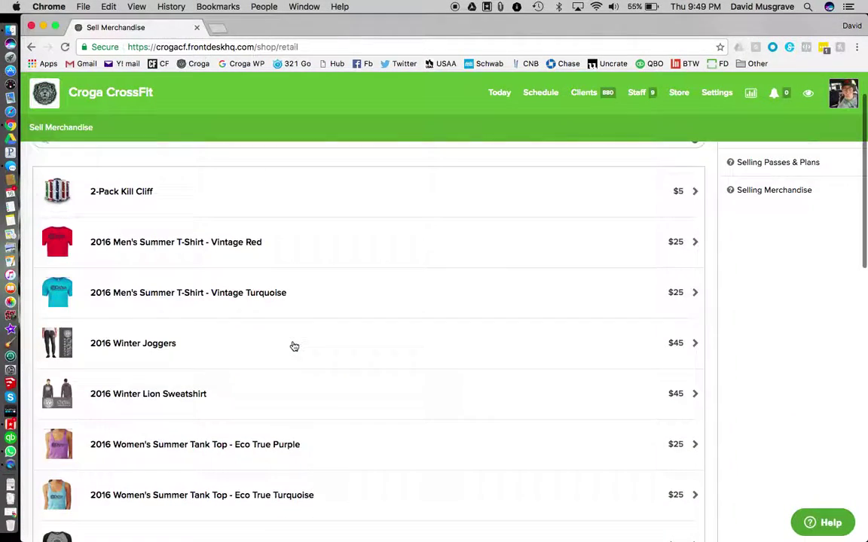
scroll(333, 310, "down", 10)
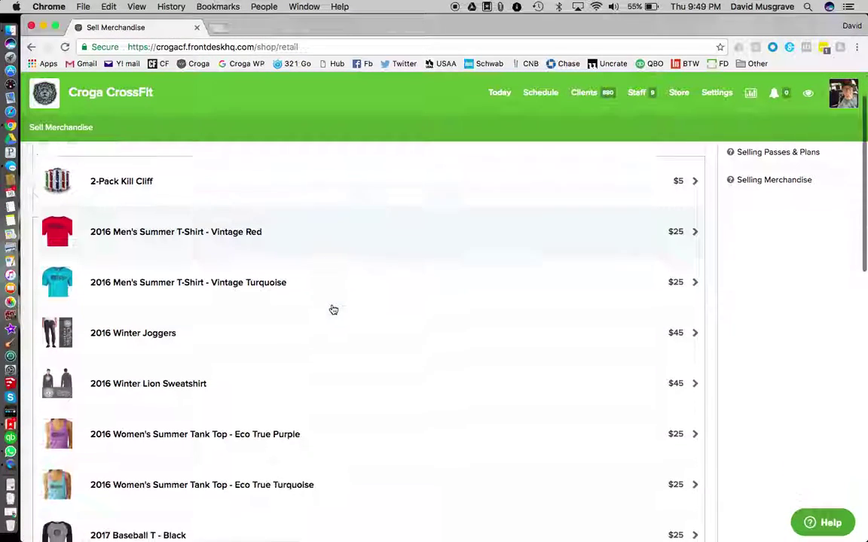
scroll(333, 310, "down", 1)
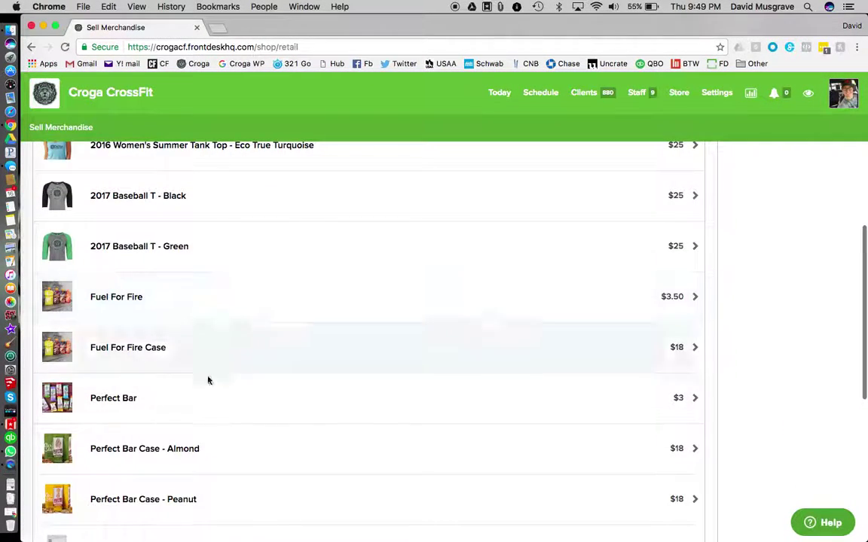
left_click(119, 400)
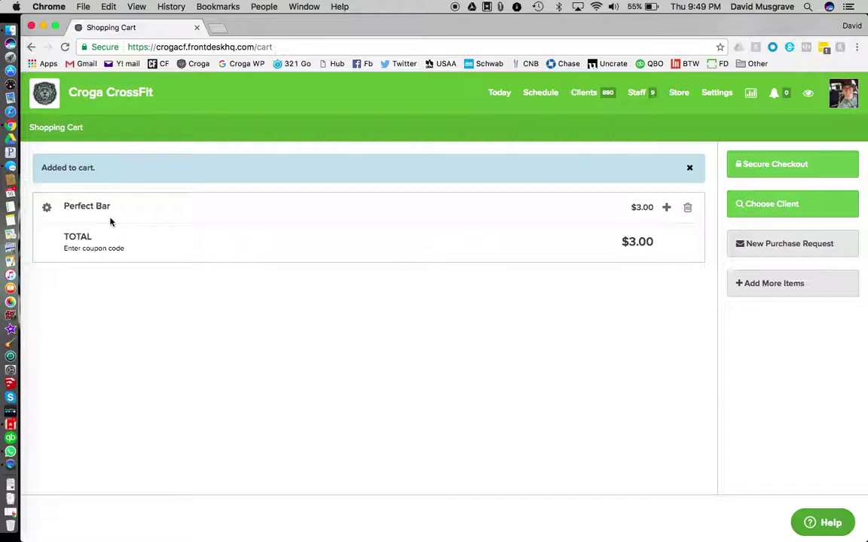
Step: Set the Perfect Bar's price in the cart to $2.25, and add a second bar at that price
left_click(46, 209)
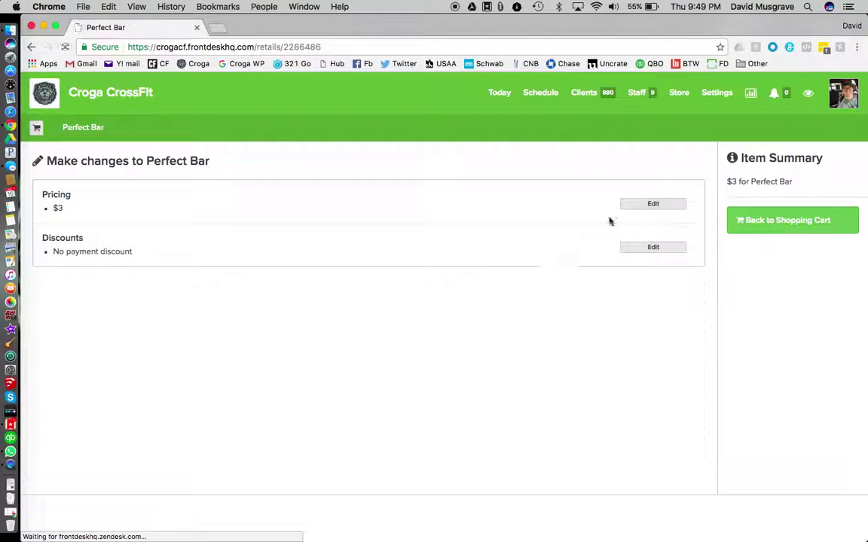
left_click(654, 204)
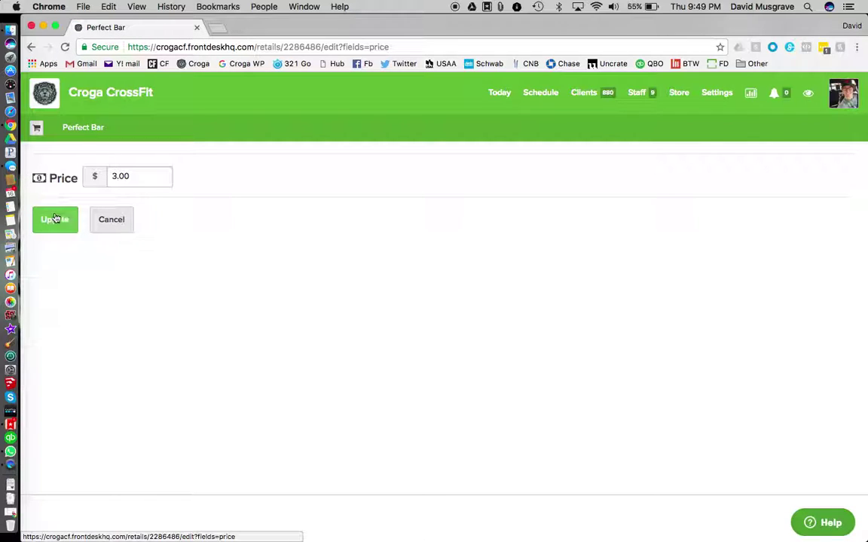
double_click(114, 172)
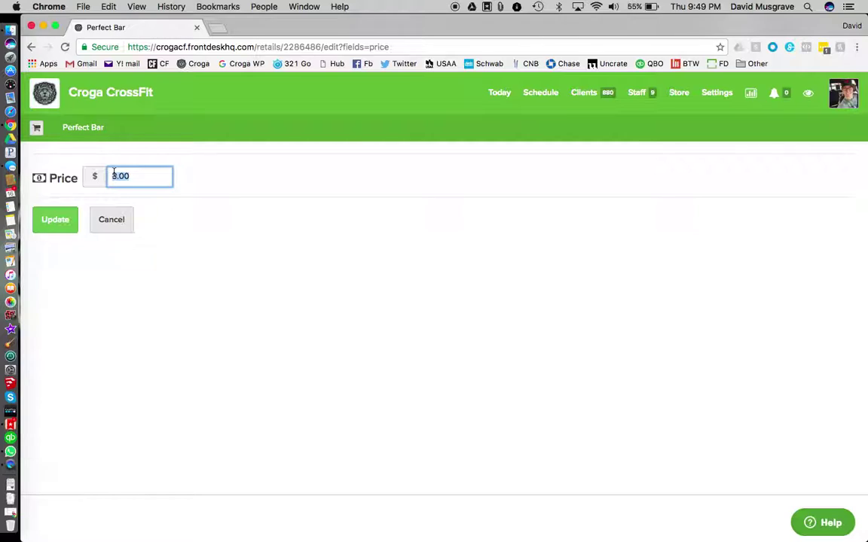
left_click(60, 227)
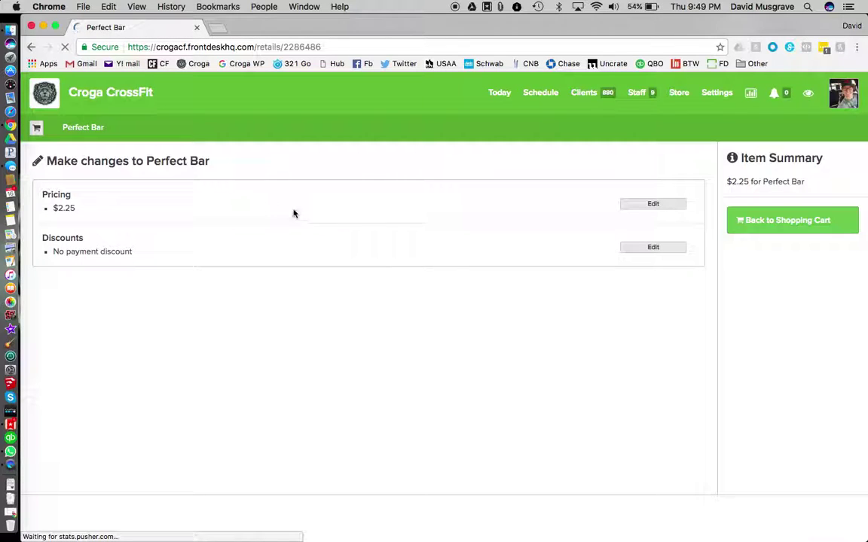
left_click(765, 231)
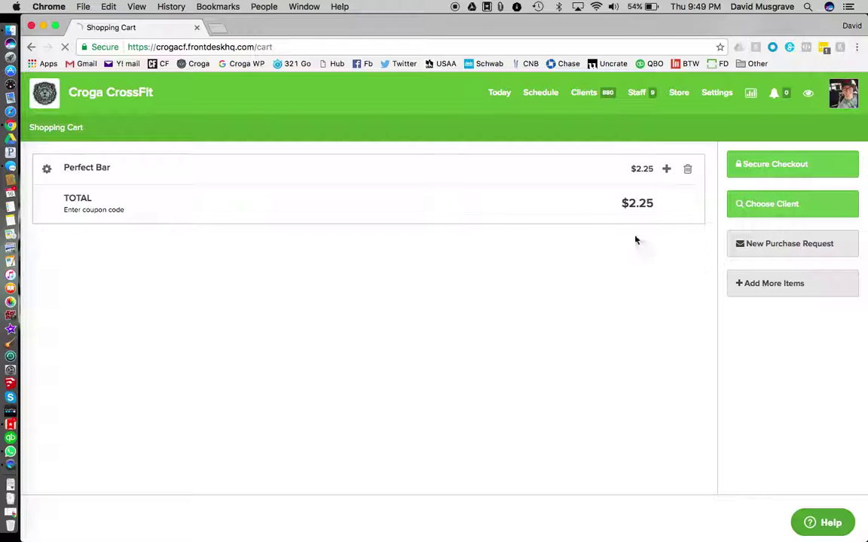
left_click(670, 171)
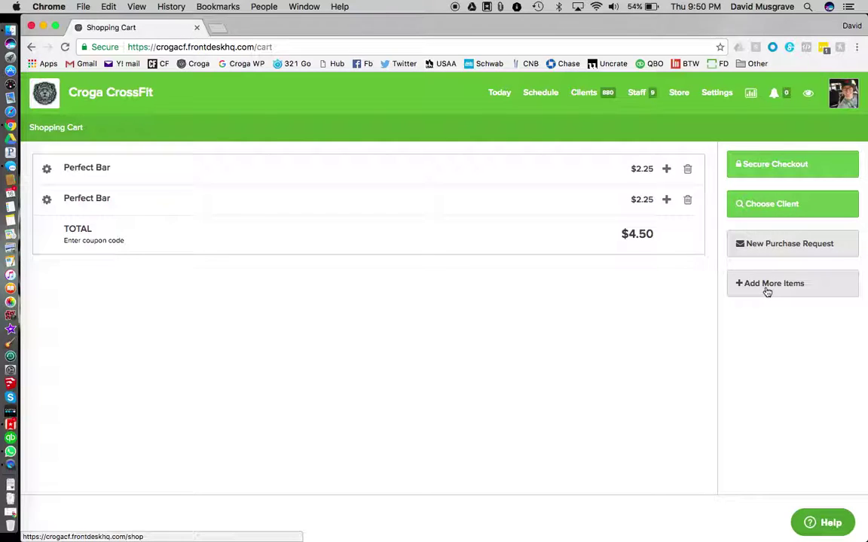
Step: Add a Single Kill Cliff from the store's merchandise to the current cart
left_click(767, 291)
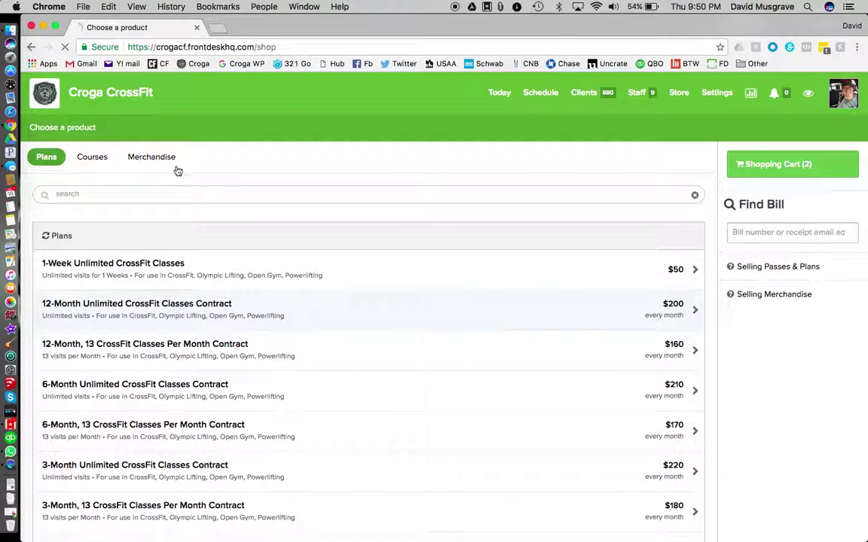
left_click(157, 162)
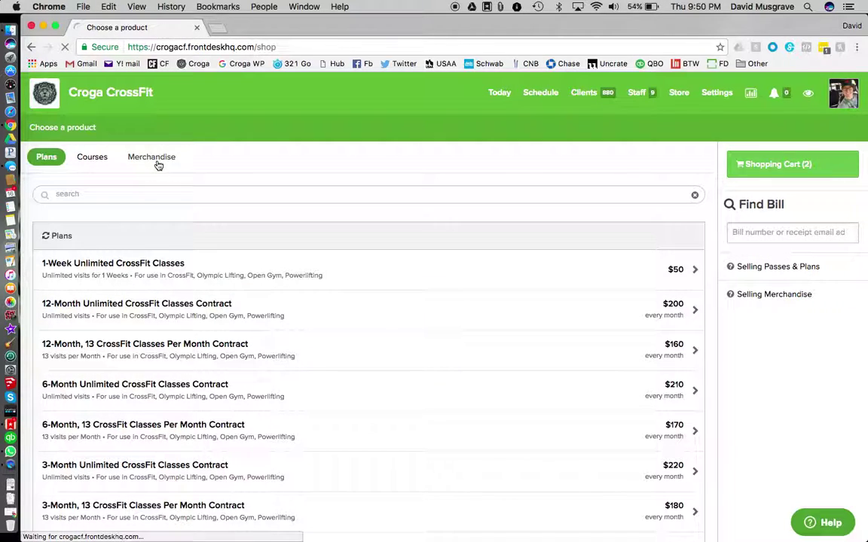
scroll(261, 327, "down", 2)
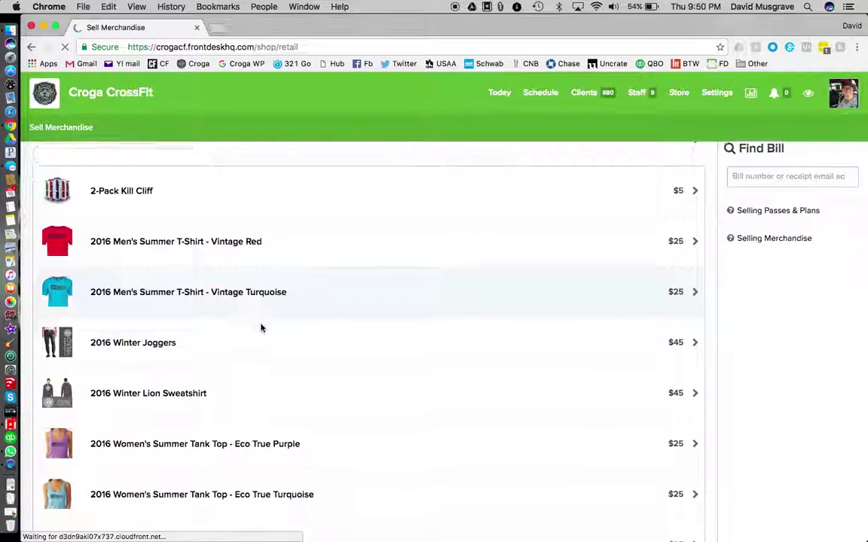
scroll(262, 328, "down", 3)
scroll(261, 328, "down", 5)
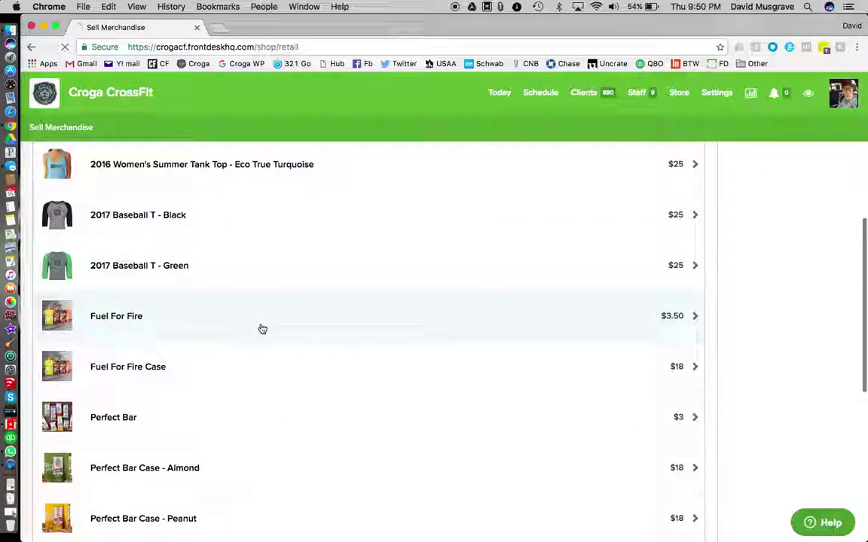
scroll(261, 329, "down", 2)
scroll(207, 346, "down", 7)
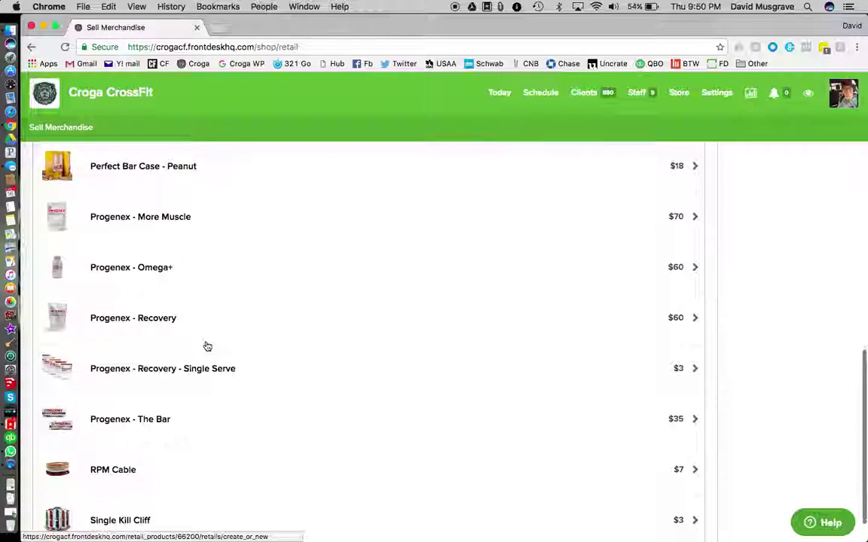
scroll(207, 347, "down", 1)
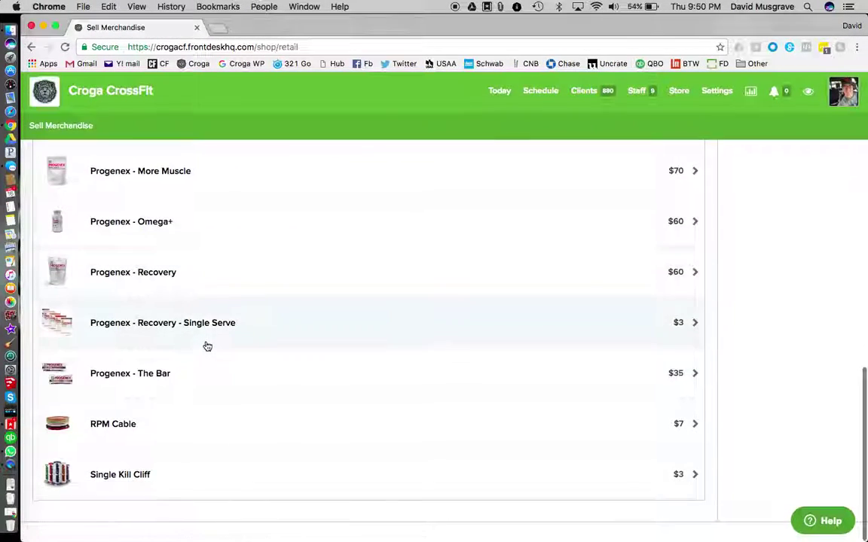
left_click(125, 478)
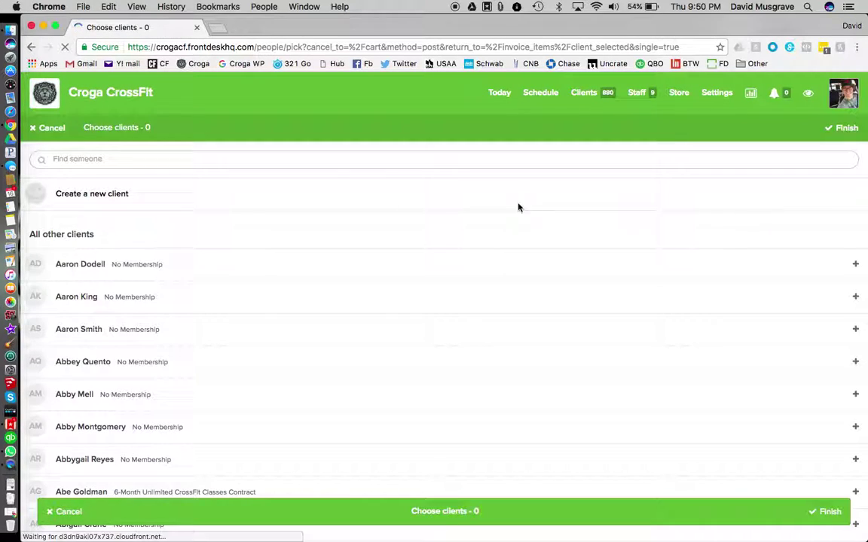
Step: Find the client by first name, assign the one with the 12-Month Unlimited CrossFit Classes Contract to the sale, and proceed to checkout
left_click(126, 158)
type("steve")
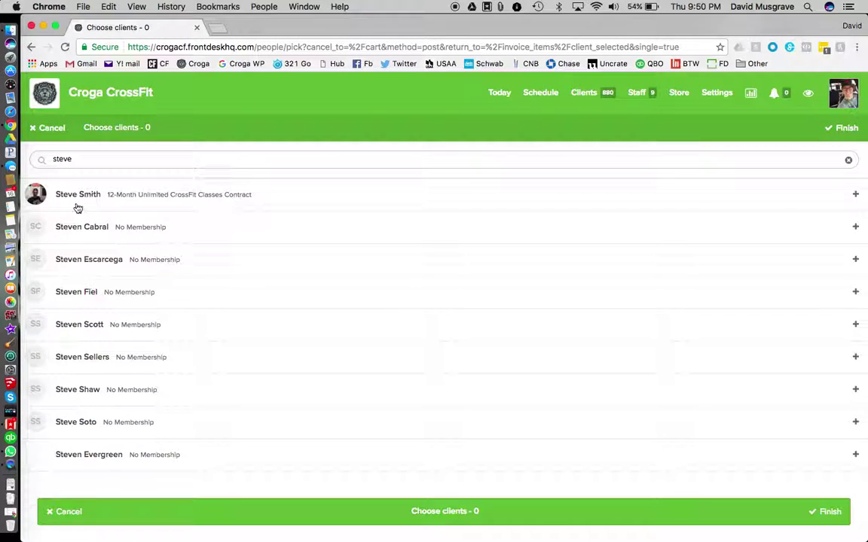
left_click(75, 194)
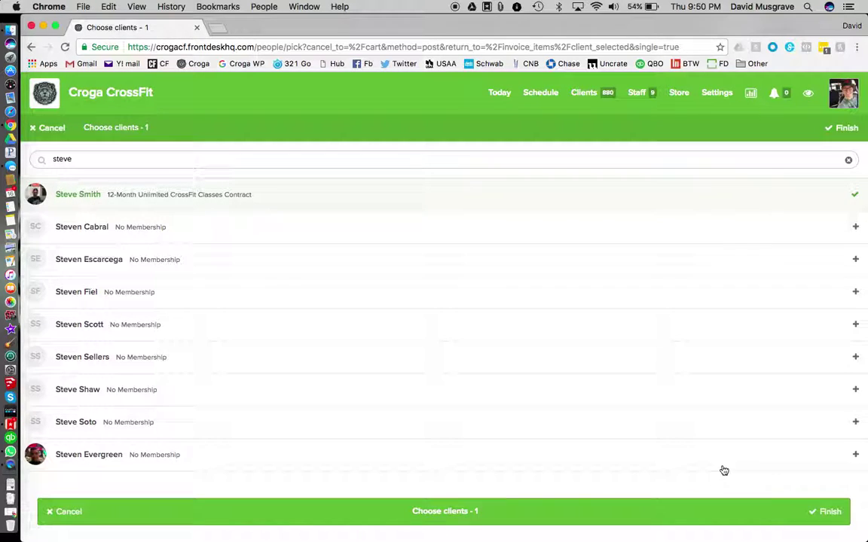
left_click(829, 511)
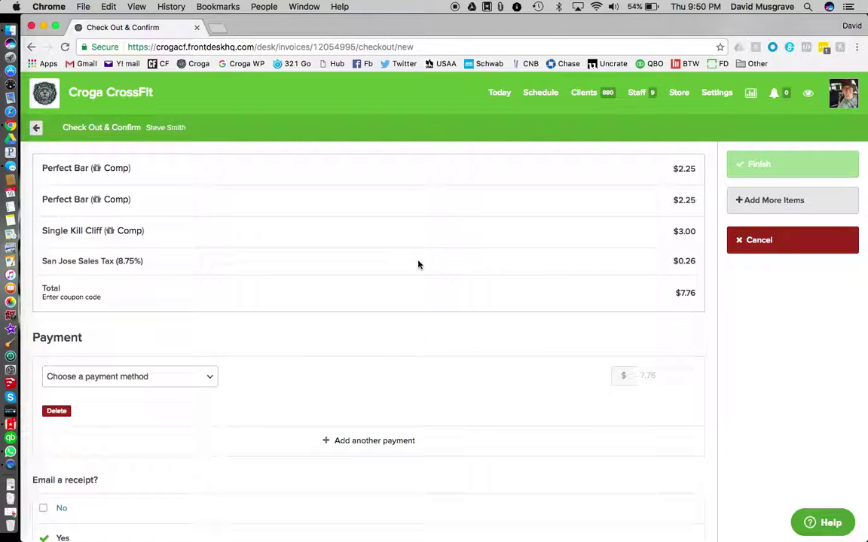
scroll(411, 284, "down", 1)
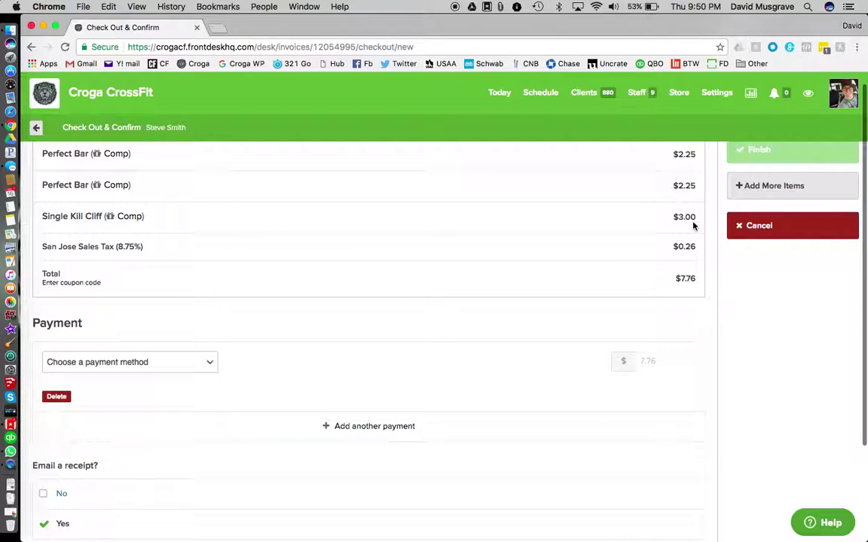
scroll(690, 219, "up", 1)
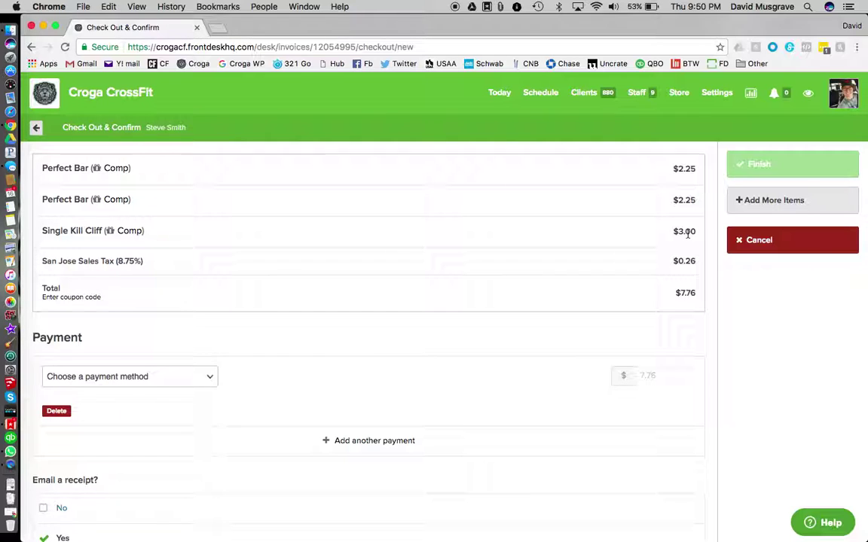
Step: Choose the stored Visa that comes from another person's account as the payment method for the full sale amount
scroll(320, 319, "down", 2)
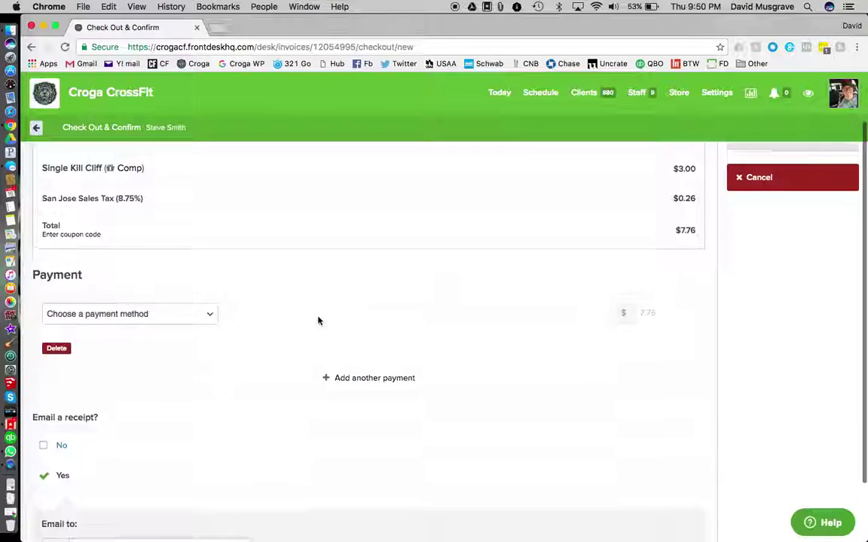
left_click(198, 316)
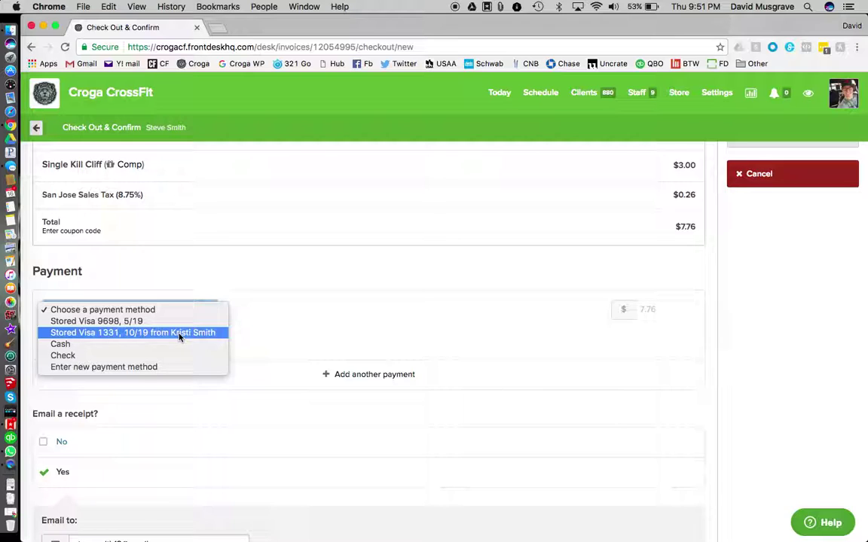
left_click(179, 333)
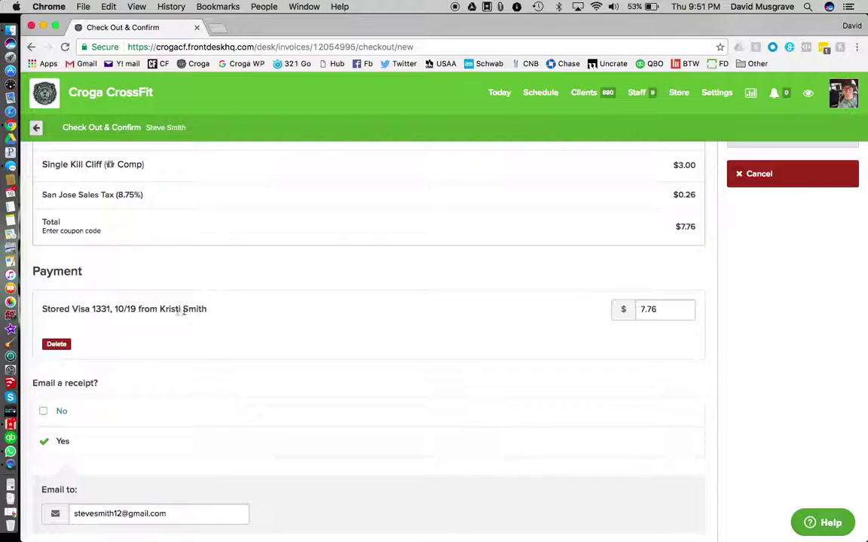
left_click_drag(204, 309, 150, 308)
left_click(119, 307)
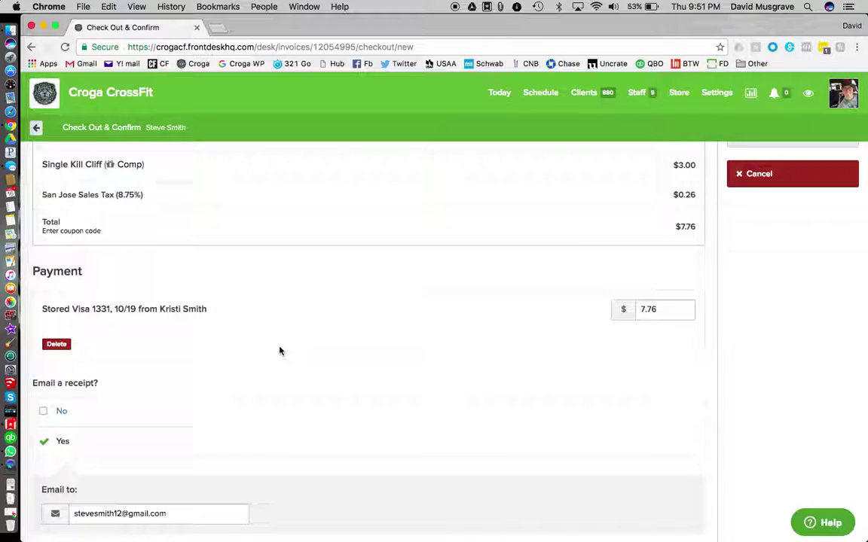
Step: Check the emailed receipt option, leave it set to Yes, and finish the sale
scroll(226, 352, "down", 1)
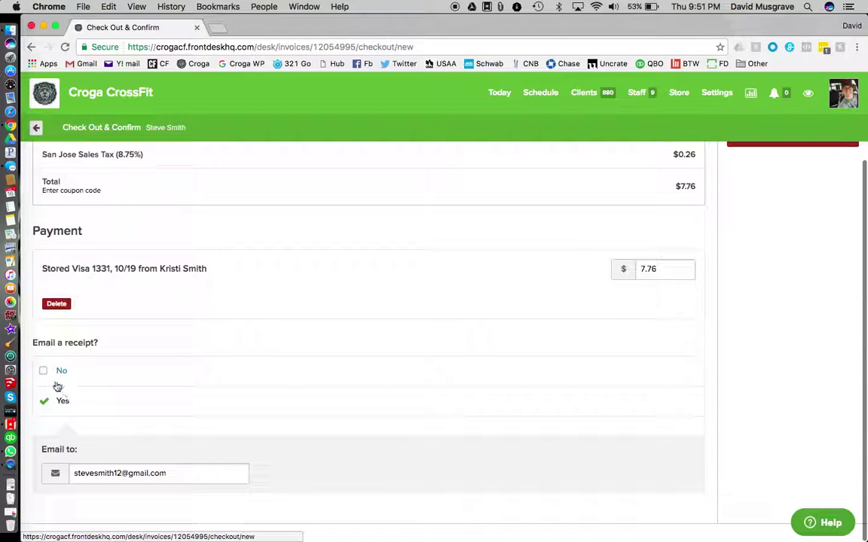
scroll(325, 391, "up", 3)
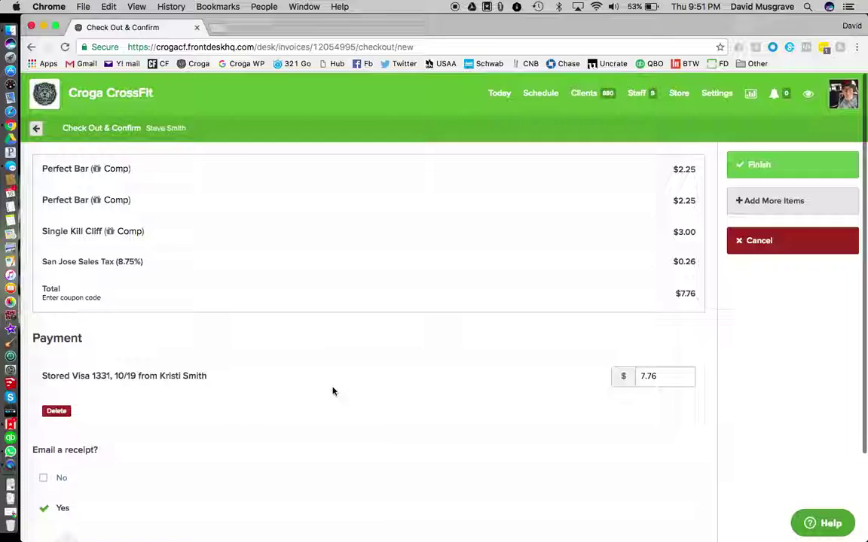
left_click(760, 167)
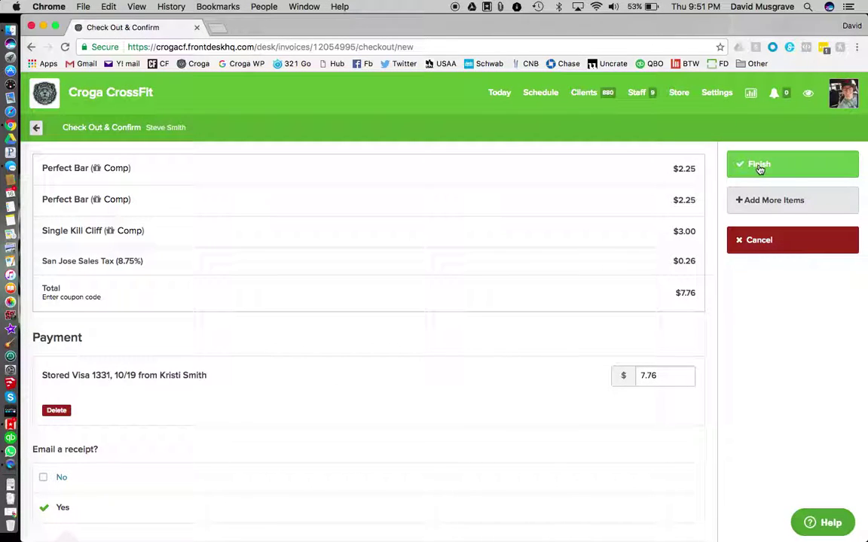